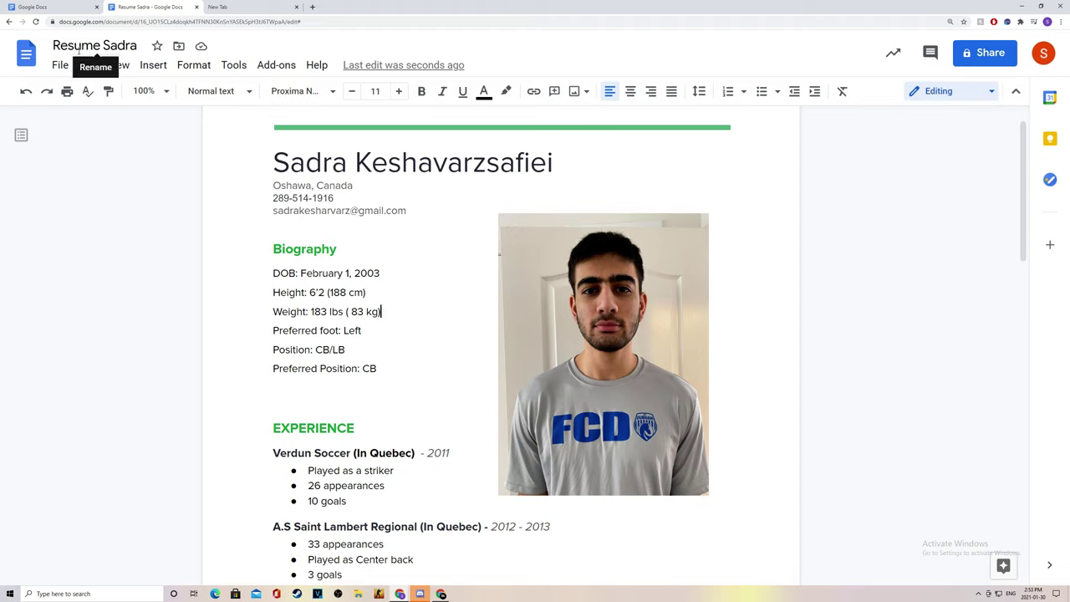
- Look at the document templates on the Docs home page and return to the resume
{"action": "left_click", "coordinate": [38, 7]}
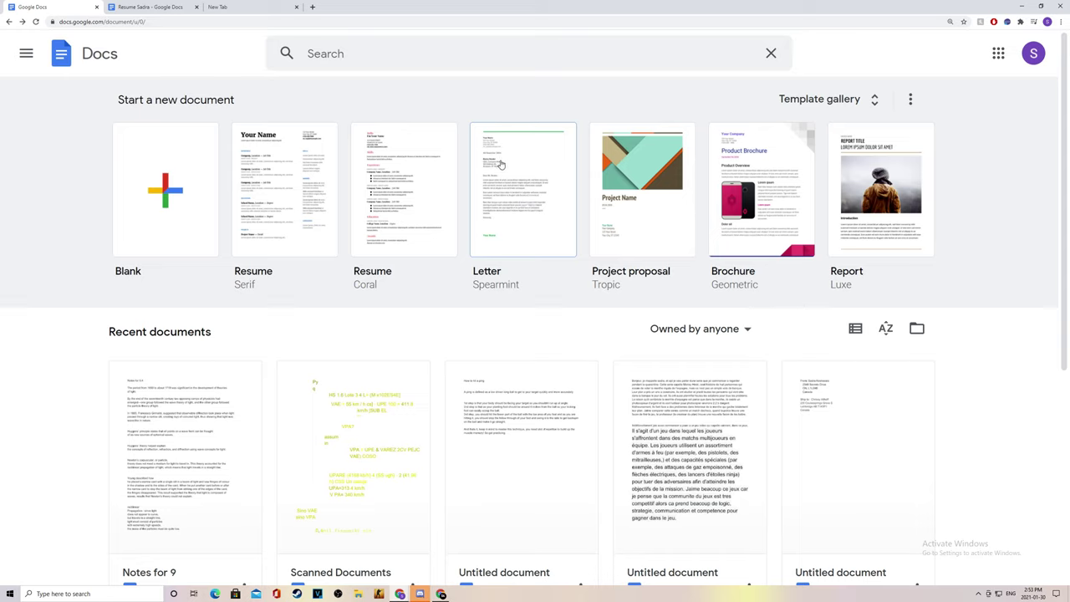
{"action": "left_click", "coordinate": [138, 6]}
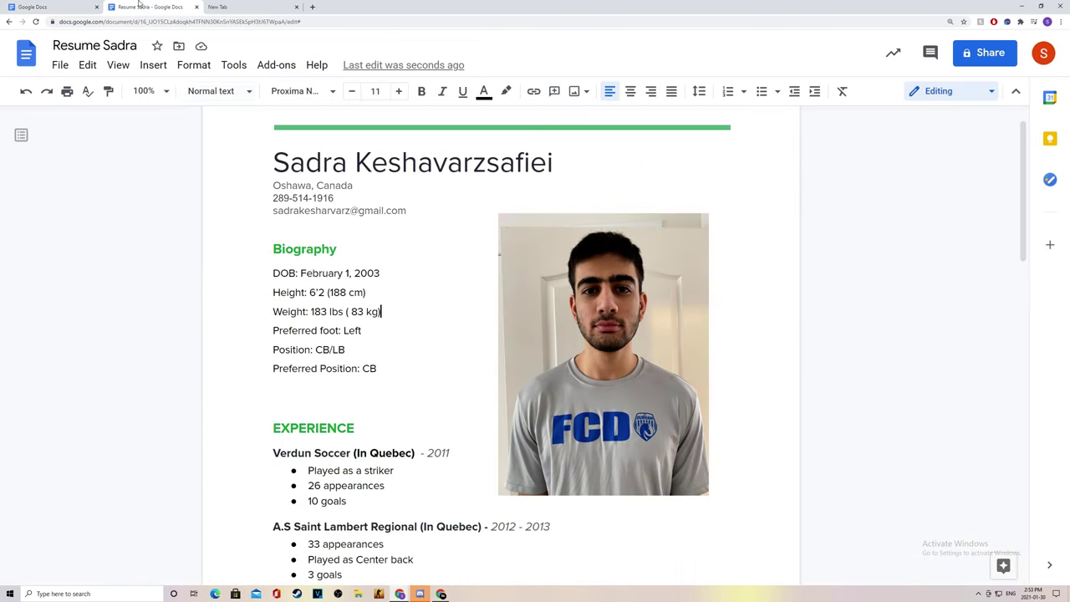
- Examine the resume header's name, location, phone number and e-mail lines
{"action": "scroll", "coordinate": [334, 251], "scroll_direction": "up", "scroll_amount": 1}
{"action": "left_click_drag", "start_coordinate": [273, 204], "coordinate": [557, 202]}
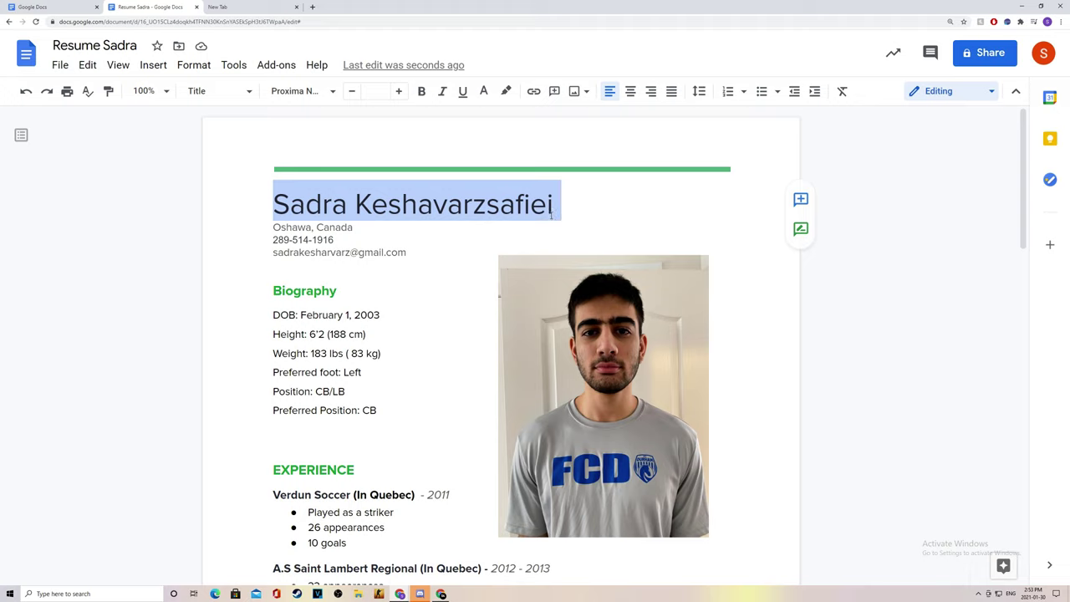
{"action": "left_click", "coordinate": [412, 226]}
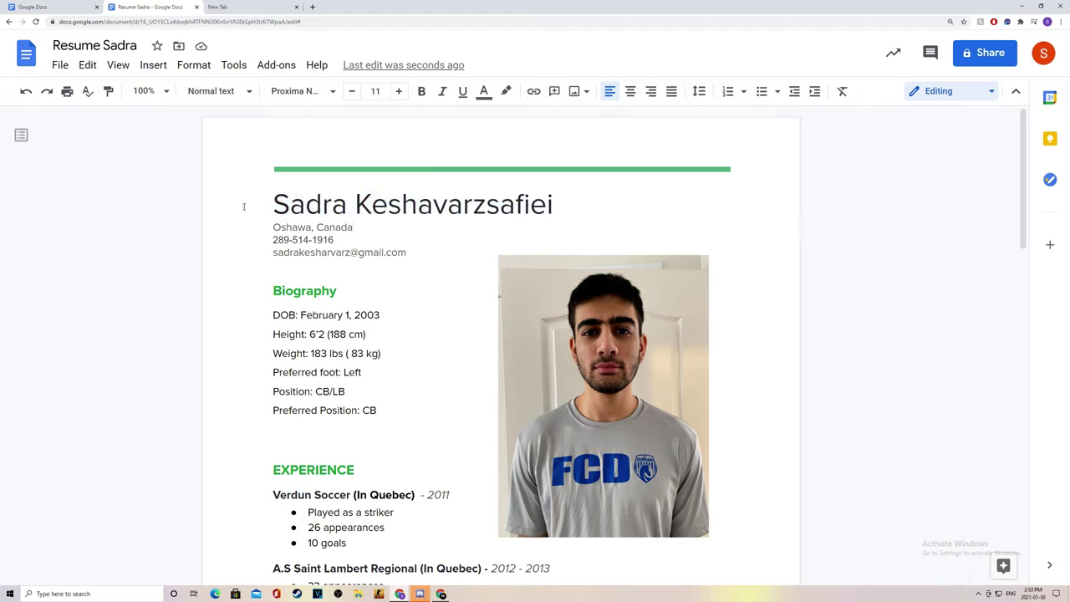
{"action": "left_click_drag", "start_coordinate": [244, 206], "coordinate": [558, 202]}
{"action": "left_click", "coordinate": [374, 234]}
{"action": "mouse_move", "coordinate": [268, 232]}
{"action": "left_mouse_down"}
{"action": "mouse_move", "coordinate": [379, 228]}
{"action": "mouse_move", "coordinate": [270, 244]}
{"action": "left_mouse_up"}
{"action": "left_click", "coordinate": [360, 240]}
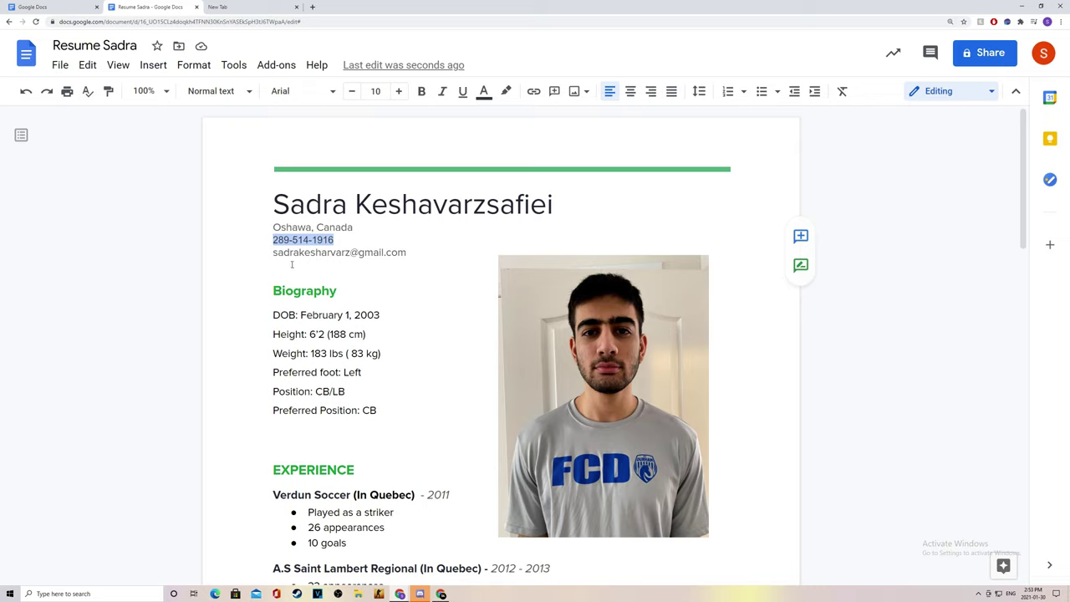
{"action": "left_click_drag", "start_coordinate": [274, 252], "coordinate": [410, 252]}
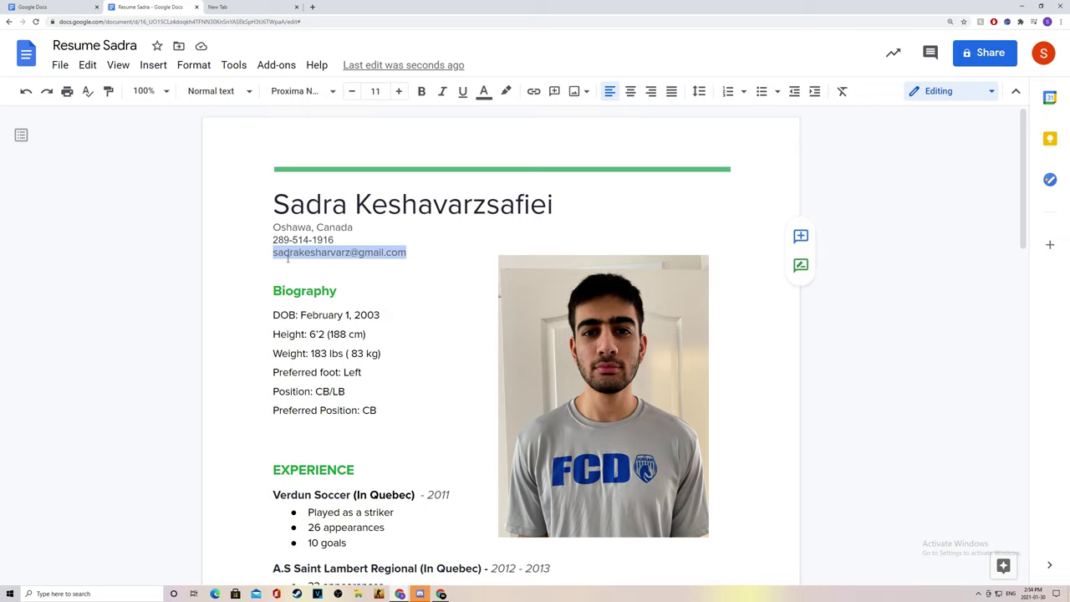
{"action": "left_click_drag", "start_coordinate": [379, 252], "coordinate": [413, 253]}
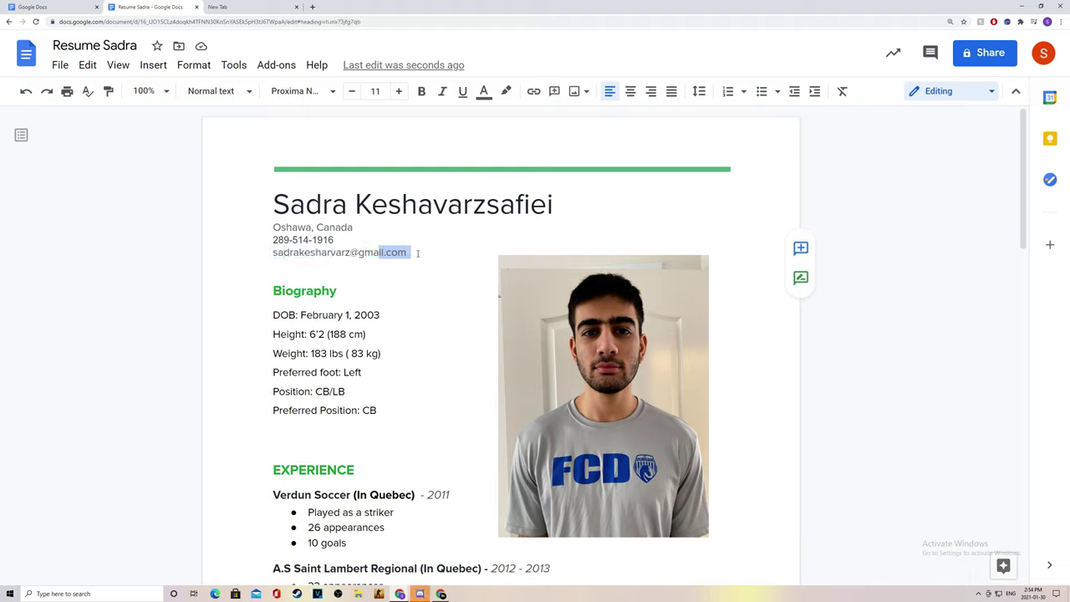
{"action": "left_click", "coordinate": [417, 253]}
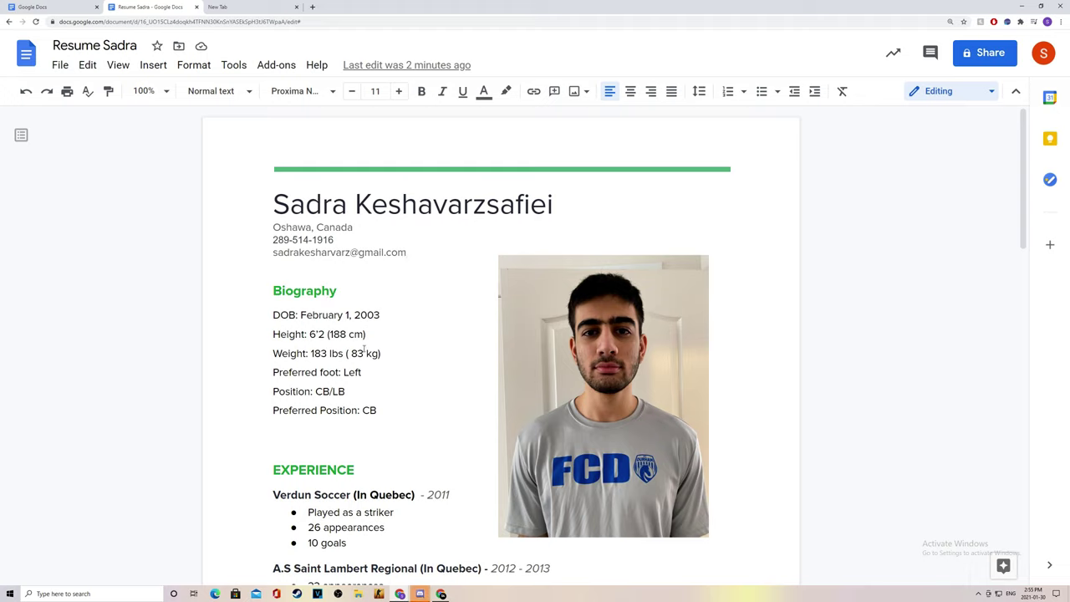
- Examine the height, weight, preferred foot and position lines in the Biography section
{"action": "left_click_drag", "start_coordinate": [368, 337], "coordinate": [272, 336]}
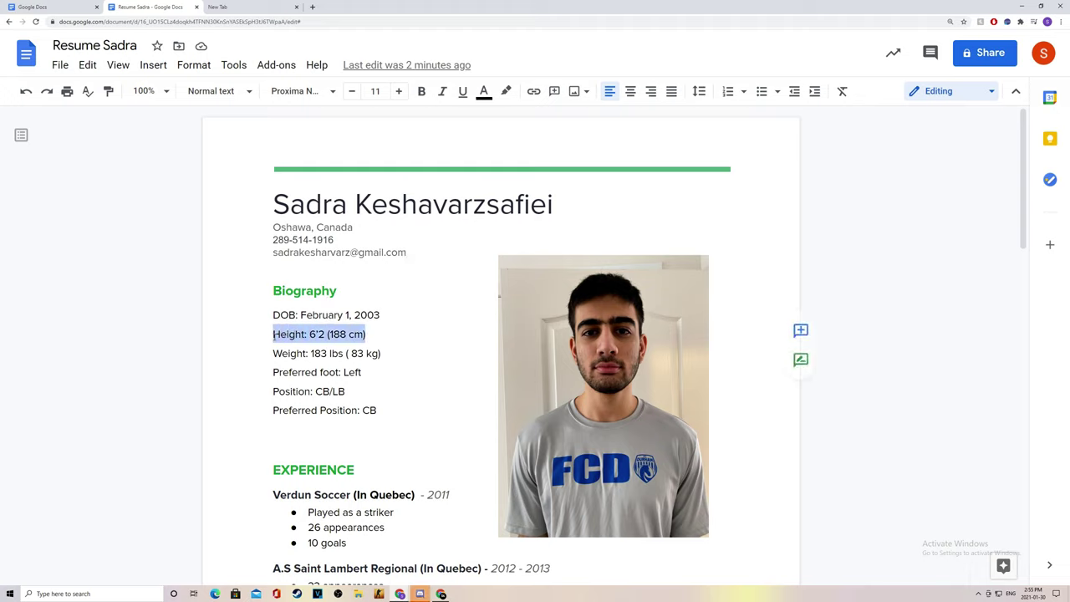
{"action": "left_click_drag", "start_coordinate": [398, 355], "coordinate": [279, 354]}
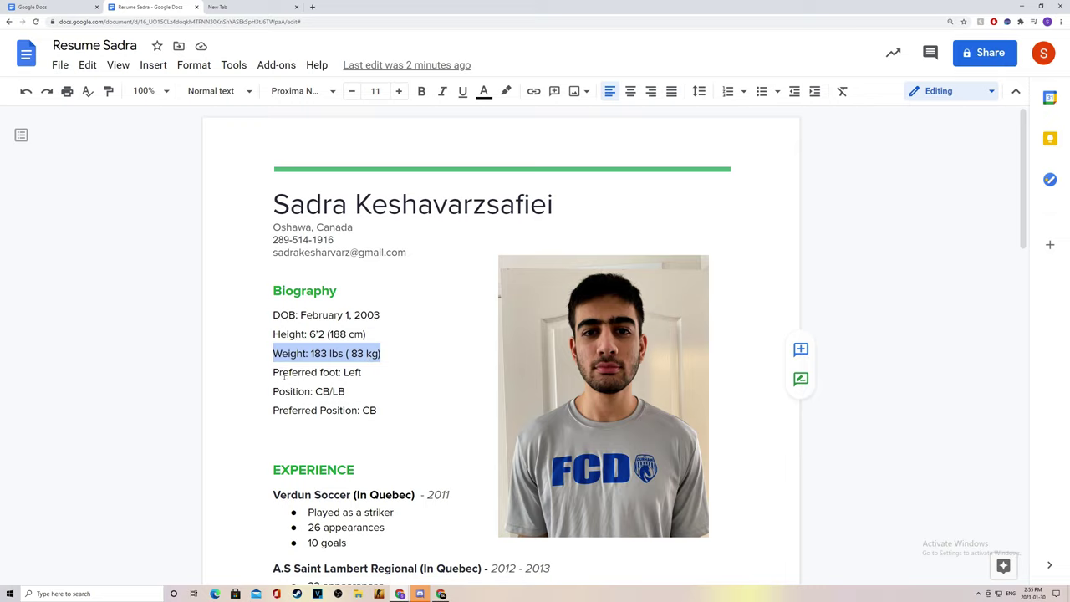
{"action": "left_click_drag", "start_coordinate": [274, 373], "coordinate": [351, 375]}
{"action": "left_click", "coordinate": [368, 377]}
{"action": "double_click", "coordinate": [366, 376]}
{"action": "left_click", "coordinate": [348, 394]}
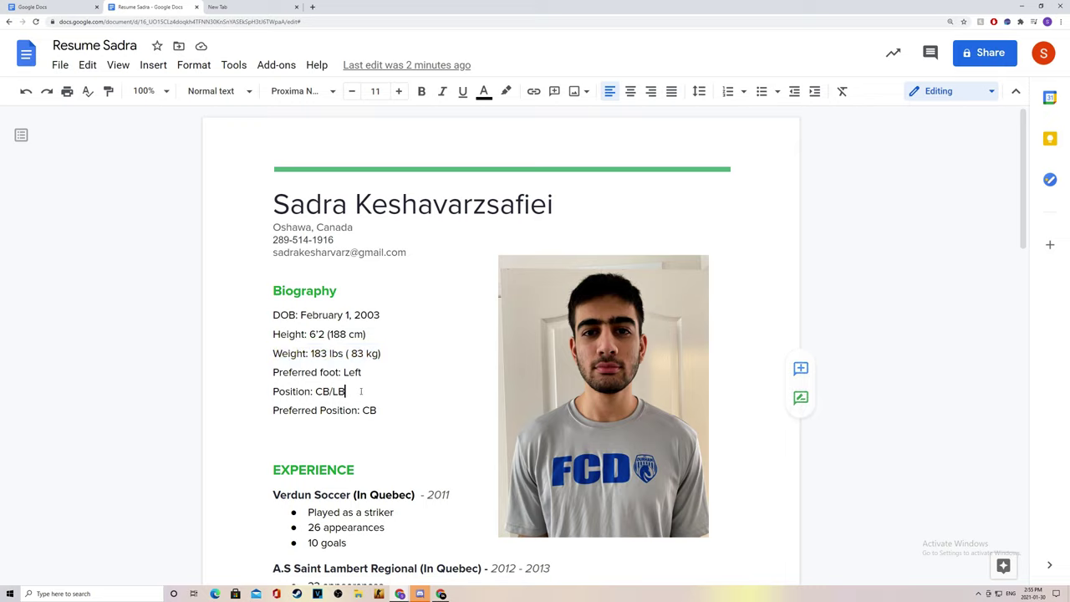
{"action": "left_click_drag", "start_coordinate": [361, 379], "coordinate": [261, 390]}
{"action": "left_click", "coordinate": [357, 390]}
{"action": "left_click", "coordinate": [367, 392]}
- Examine the club names, dates and current-club note in the Experience section
{"action": "scroll", "coordinate": [368, 401], "scroll_direction": "down", "scroll_amount": 2}
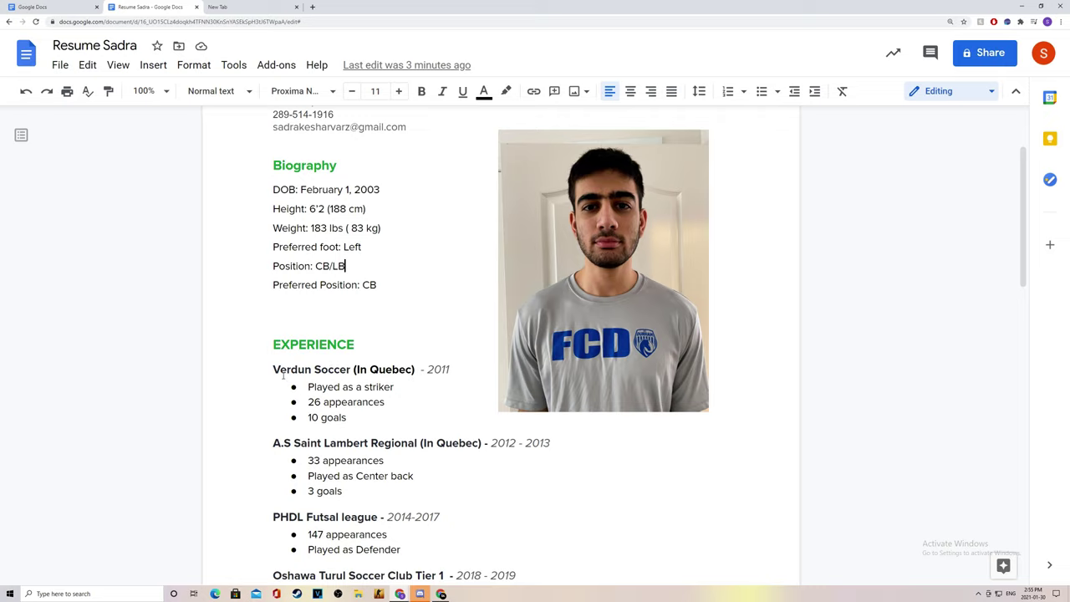
{"action": "left_click_drag", "start_coordinate": [272, 369], "coordinate": [399, 370]}
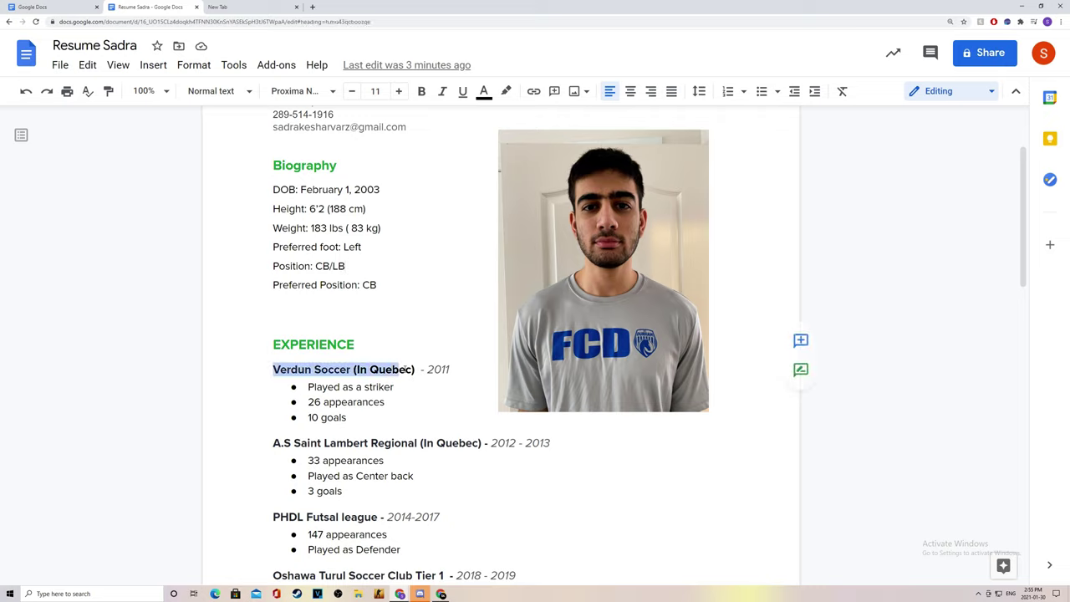
{"action": "left_click", "coordinate": [449, 369]}
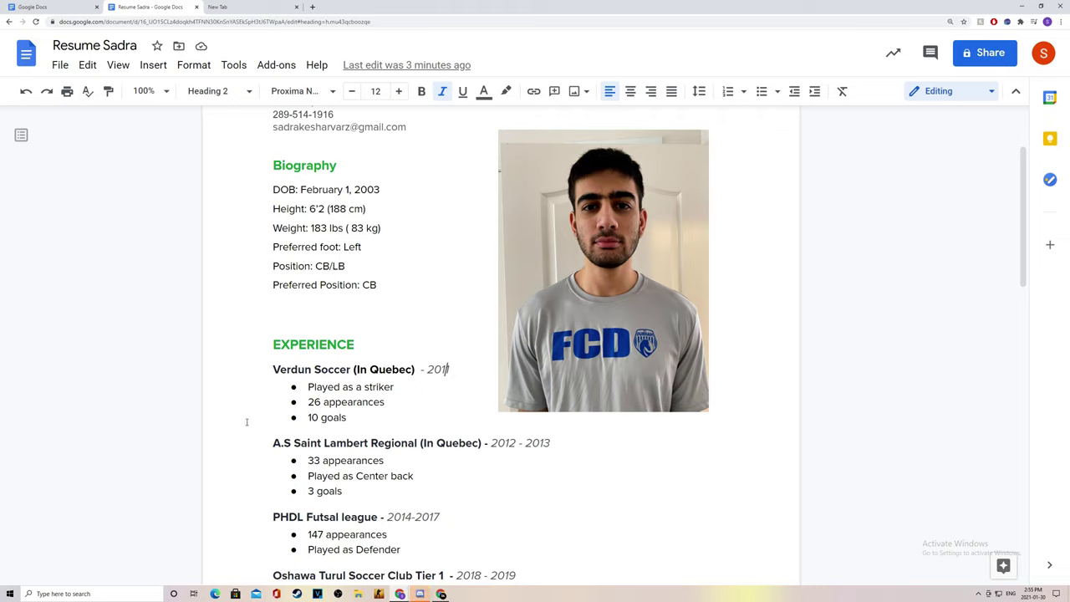
{"action": "left_click_drag", "start_coordinate": [269, 446], "coordinate": [560, 451]}
{"action": "left_click", "coordinate": [560, 448]}
{"action": "scroll", "coordinate": [441, 397], "scroll_direction": "down", "scroll_amount": 3}
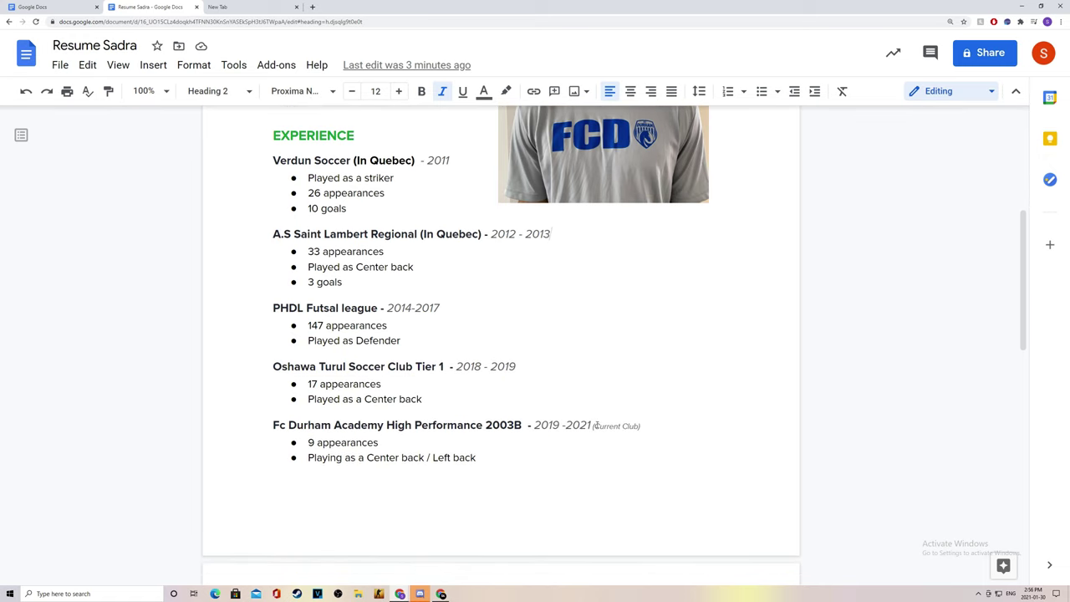
{"action": "left_click_drag", "start_coordinate": [596, 425], "coordinate": [641, 425]}
{"action": "left_click", "coordinate": [666, 423]}
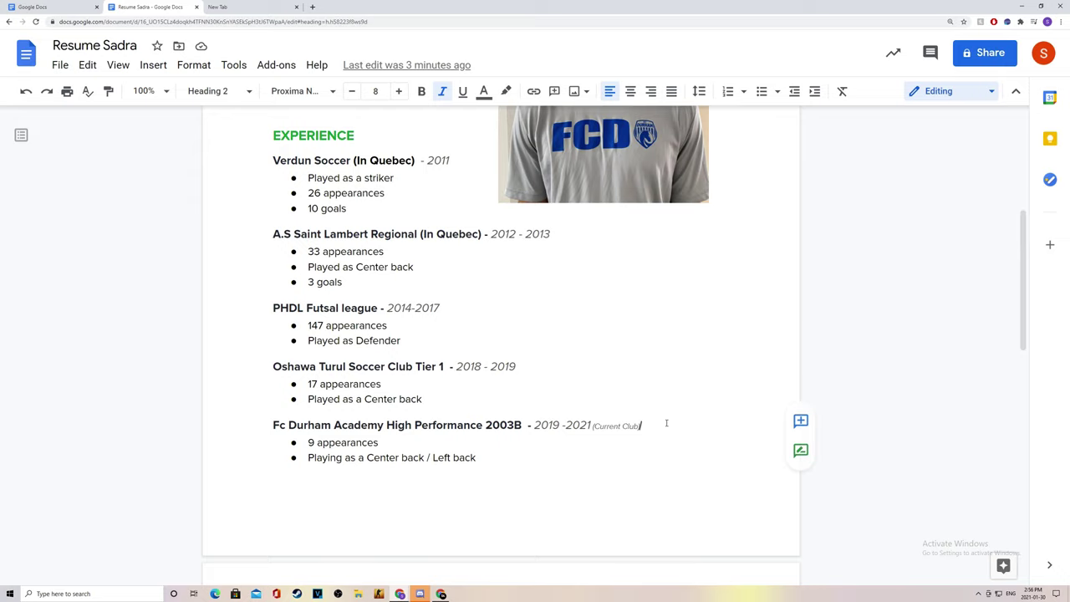
- Examine the Strengths section and the high school and elementary school lines under Education
{"action": "scroll", "coordinate": [358, 384], "scroll_direction": "down", "scroll_amount": 2}
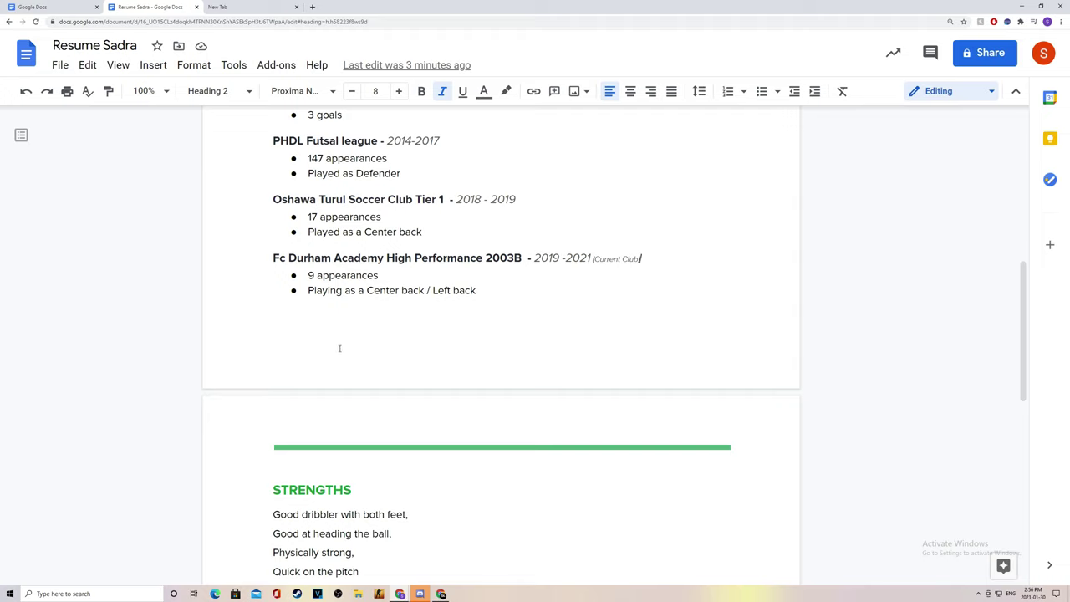
{"action": "scroll", "coordinate": [340, 347], "scroll_direction": "down", "scroll_amount": 2}
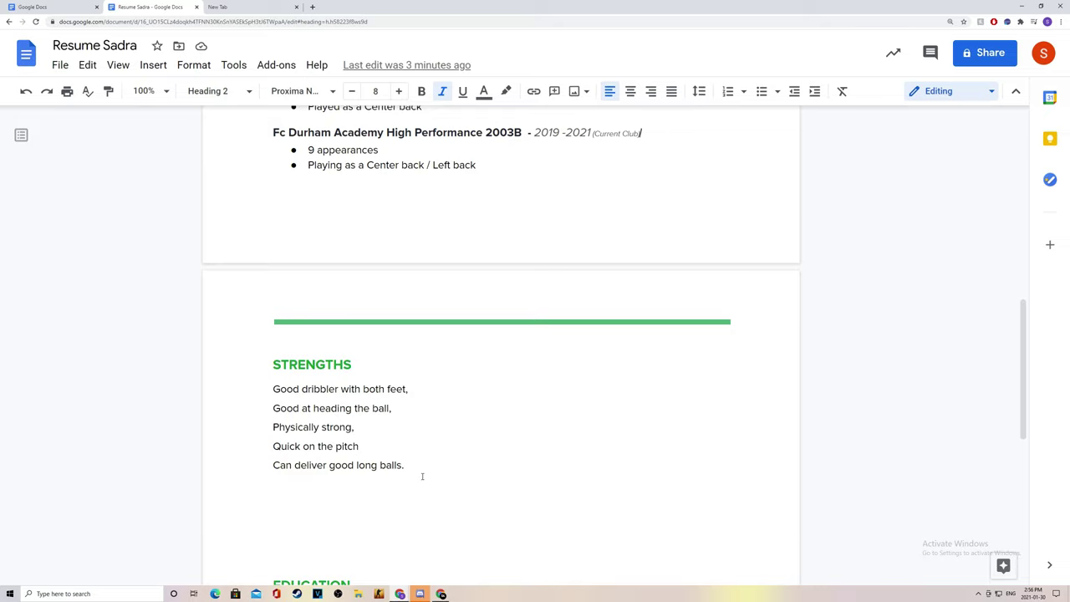
{"action": "scroll", "coordinate": [364, 361], "scroll_direction": "down", "scroll_amount": 3}
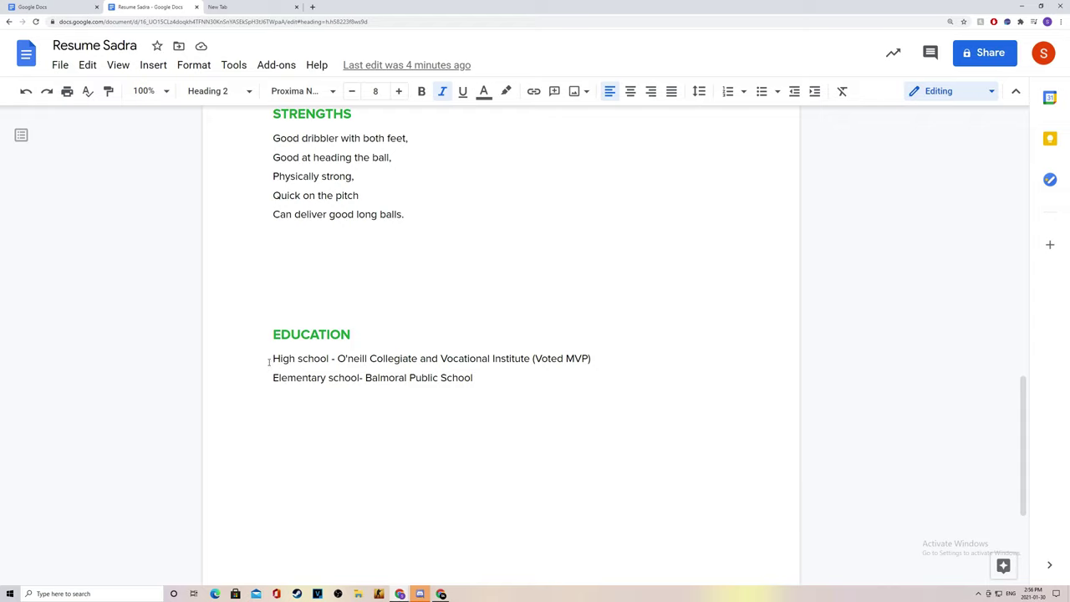
{"action": "left_click_drag", "start_coordinate": [270, 361], "coordinate": [599, 361]}
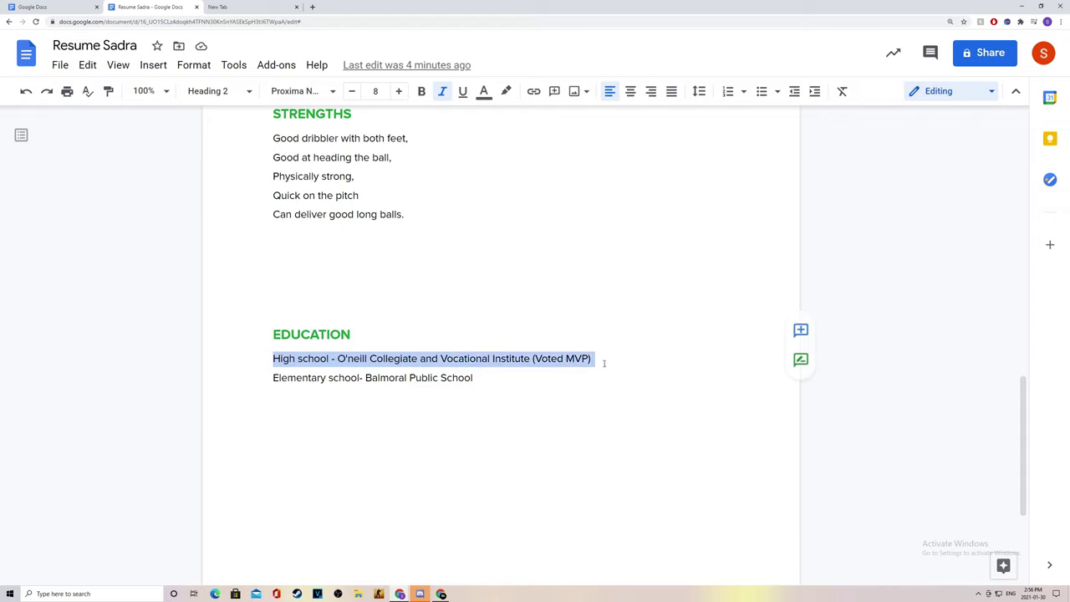
{"action": "left_click_drag", "start_coordinate": [269, 380], "coordinate": [503, 379]}
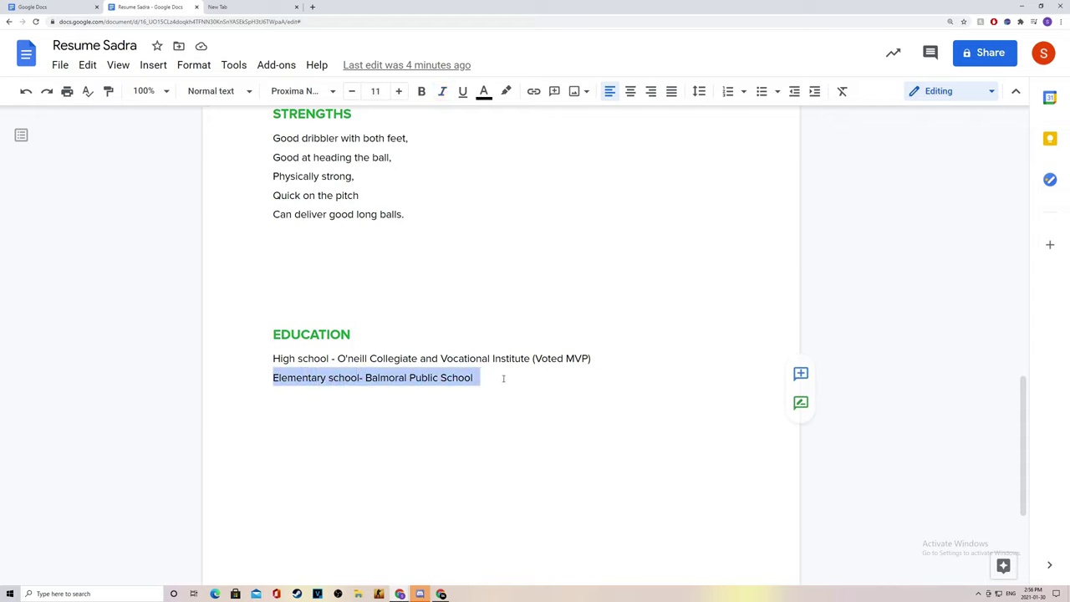
{"action": "left_click", "coordinate": [503, 378]}
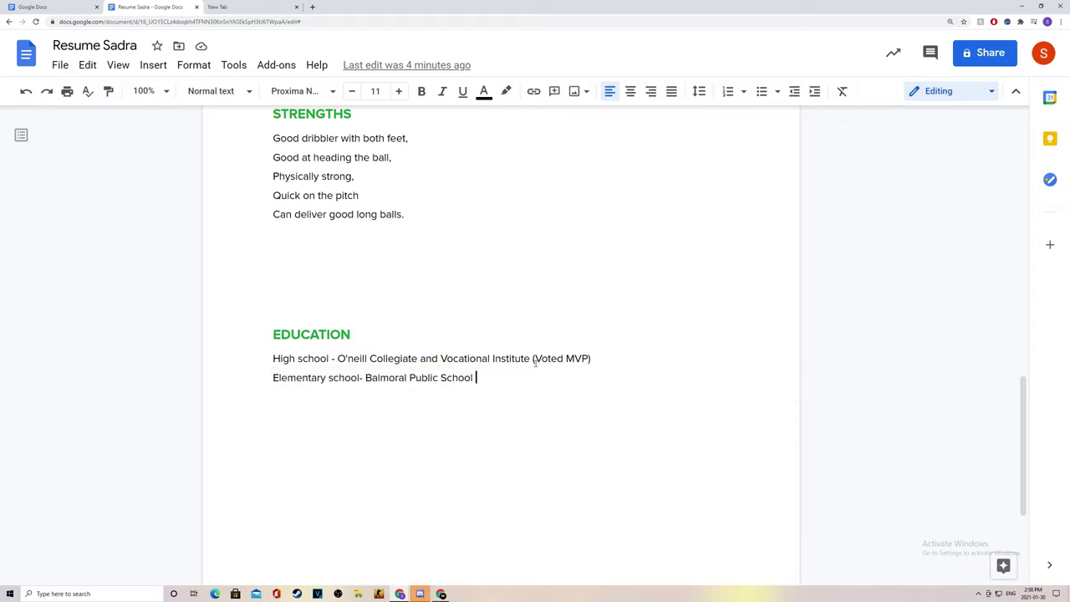
{"action": "left_click_drag", "start_coordinate": [535, 361], "coordinate": [354, 337]}
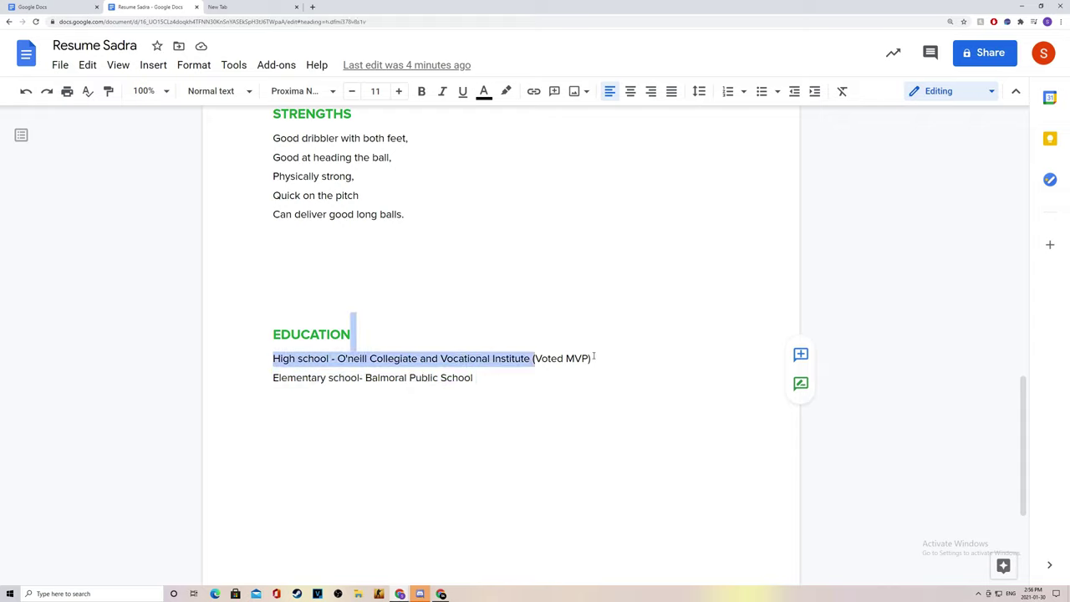
{"action": "left_click", "coordinate": [600, 359]}
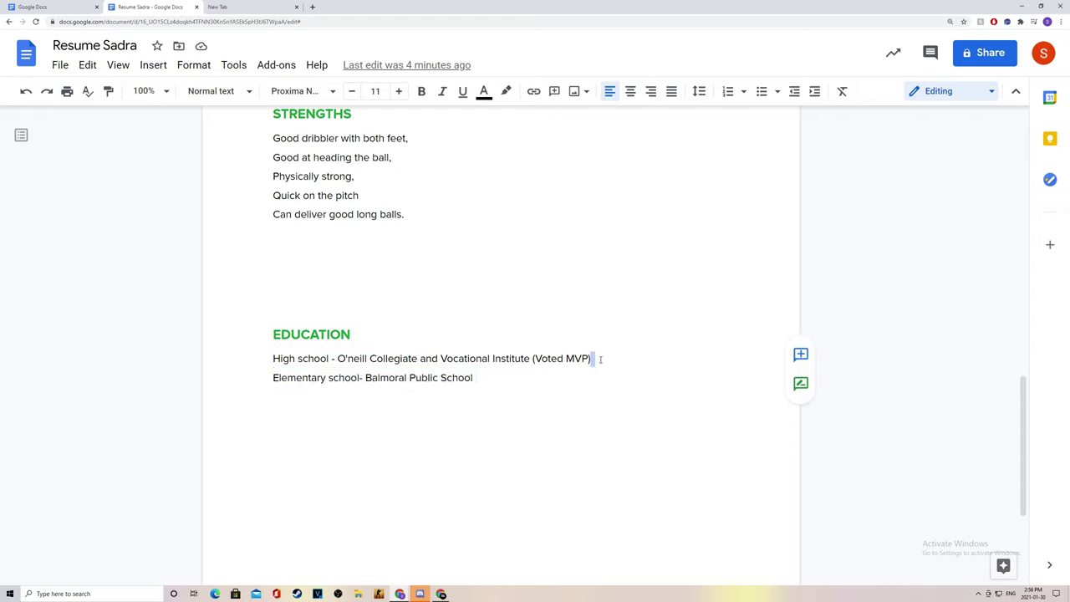
- Add a line reading "GPA: 4.00" below the elementary school line under Education
{"action": "left_click", "coordinate": [504, 388]}
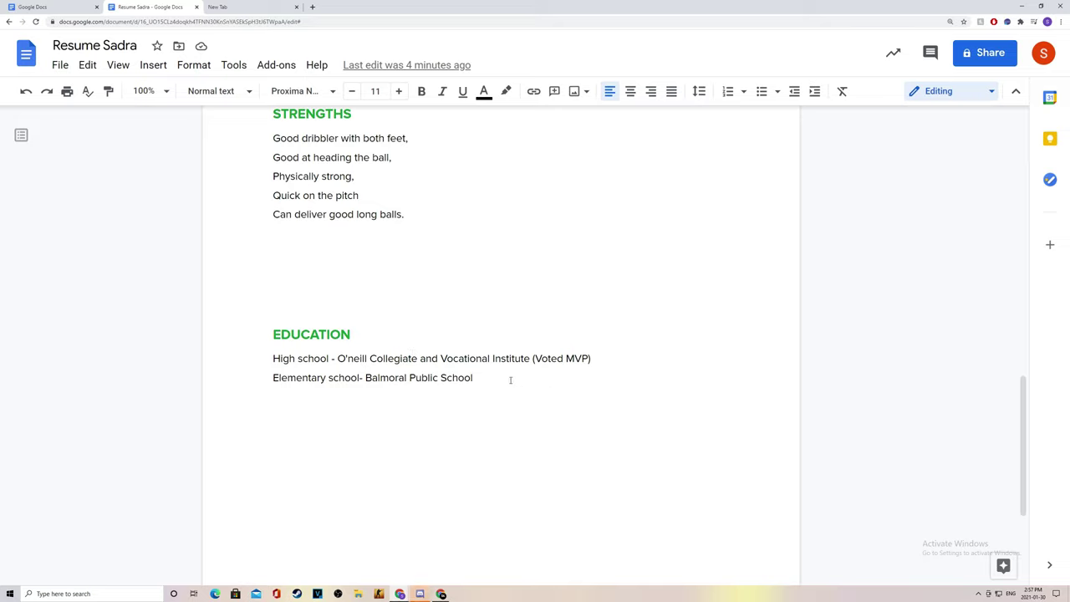
{"action": "key", "text": "Return"}
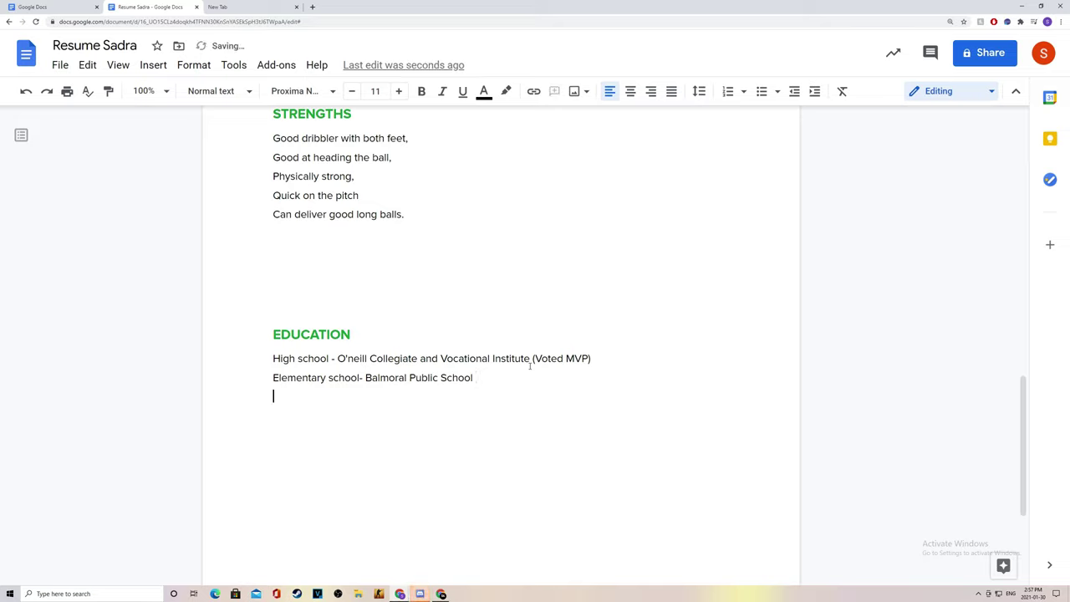
{"action": "type", "text": "GPA: 4.00"}
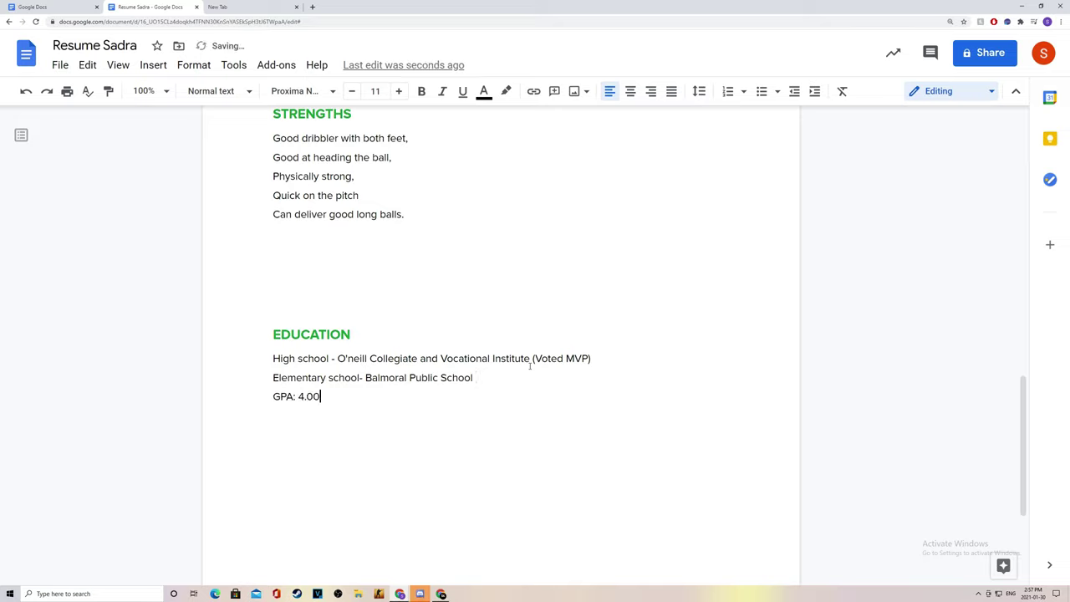
- Delete the GPA line and its line break from the Education section
{"action": "key", "text": "BackSpace"}
{"action": "key", "text": "BackSpace"}
{"action": "key", "text": "BackSpace"}
{"action": "key", "text": "BackSpace"}
{"action": "key", "text": "BackSpace"}
{"action": "key", "text": "BackSpace"}
{"action": "key", "text": "BackSpace"}
{"action": "key", "text": "BackSpace"}
{"action": "key", "text": "BackSpace"}
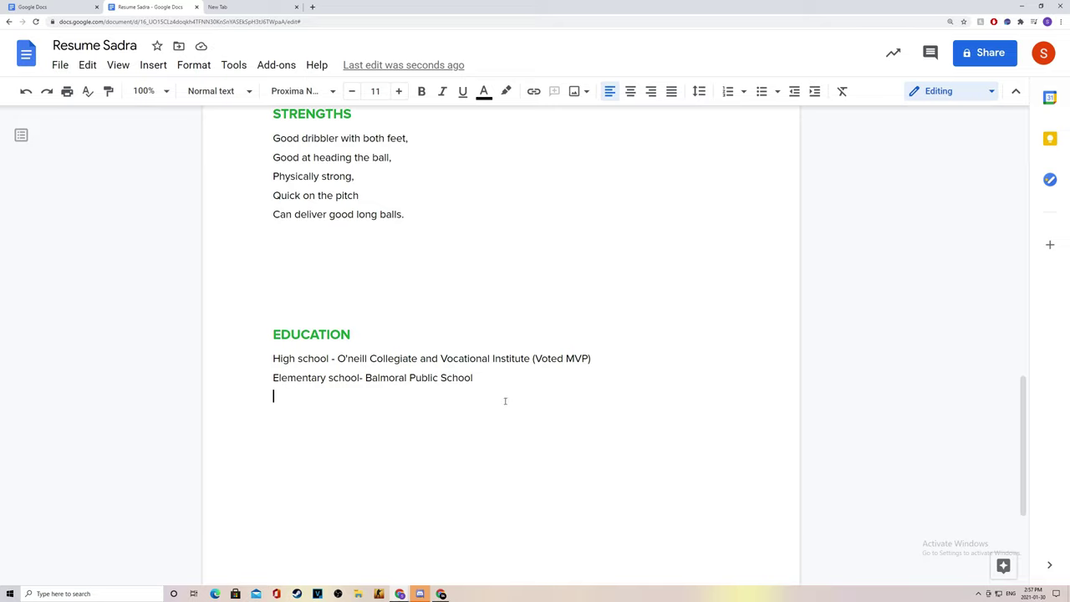
{"action": "key", "text": "BackSpace"}
- View the file formats available for downloading the resume, without downloading it
{"action": "scroll", "coordinate": [507, 381], "scroll_direction": "down", "scroll_amount": 2}
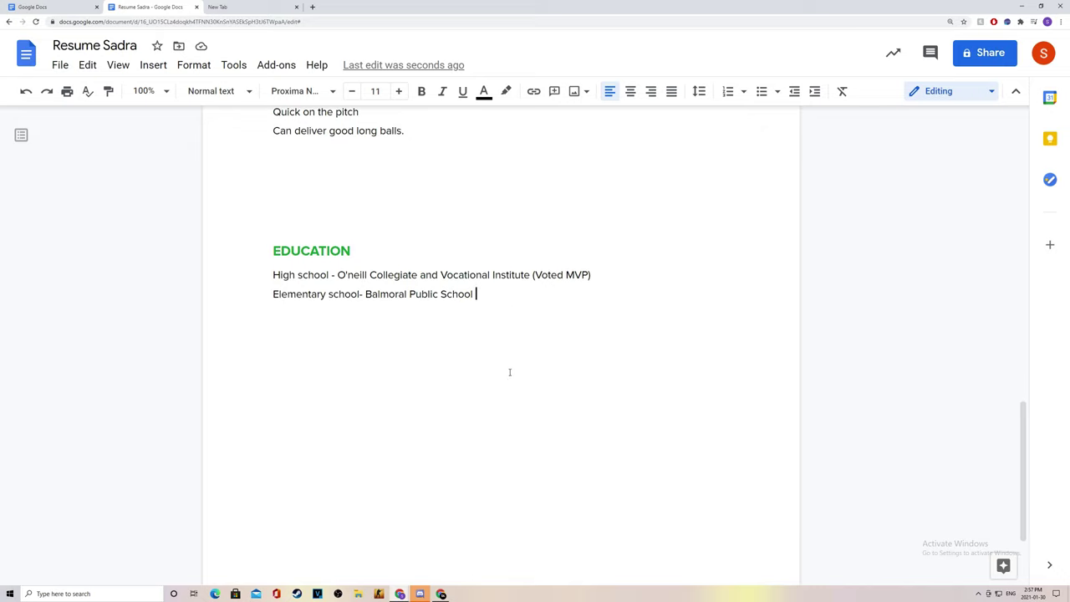
{"action": "scroll", "coordinate": [515, 349], "scroll_direction": "up", "scroll_amount": 9}
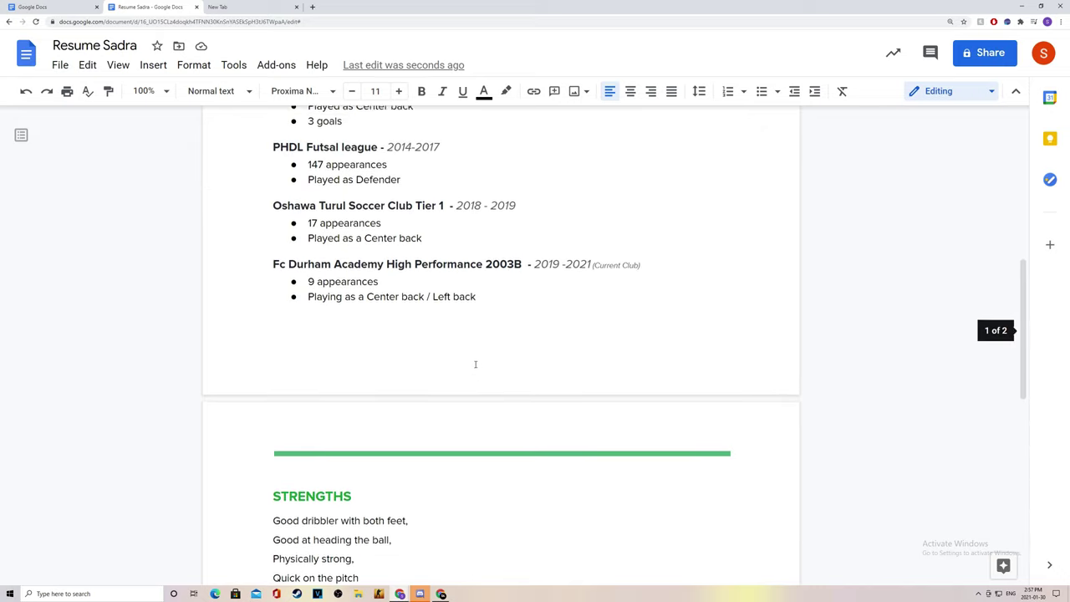
{"action": "scroll", "coordinate": [310, 307], "scroll_direction": "up", "scroll_amount": 4}
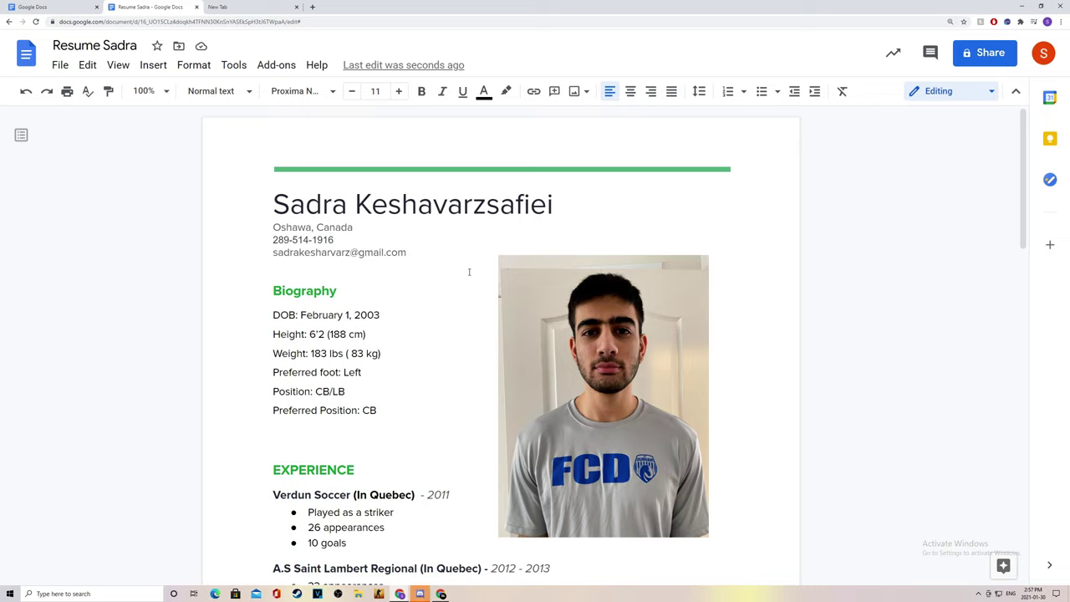
{"action": "left_click", "coordinate": [60, 64]}
{"action": "mouse_move", "coordinate": [105, 232]}
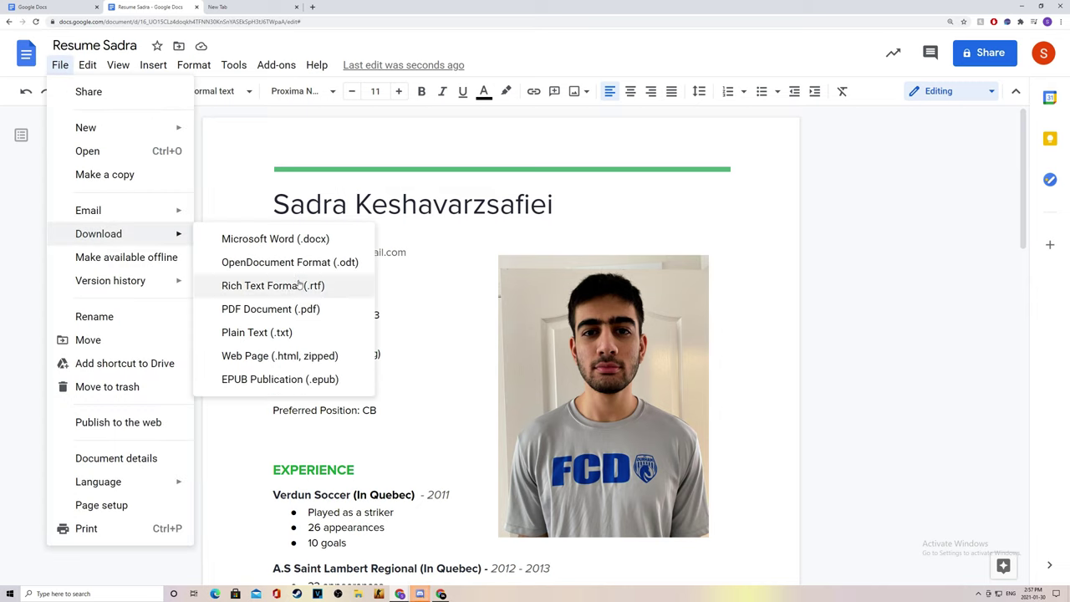
{"action": "left_click", "coordinate": [567, 219]}
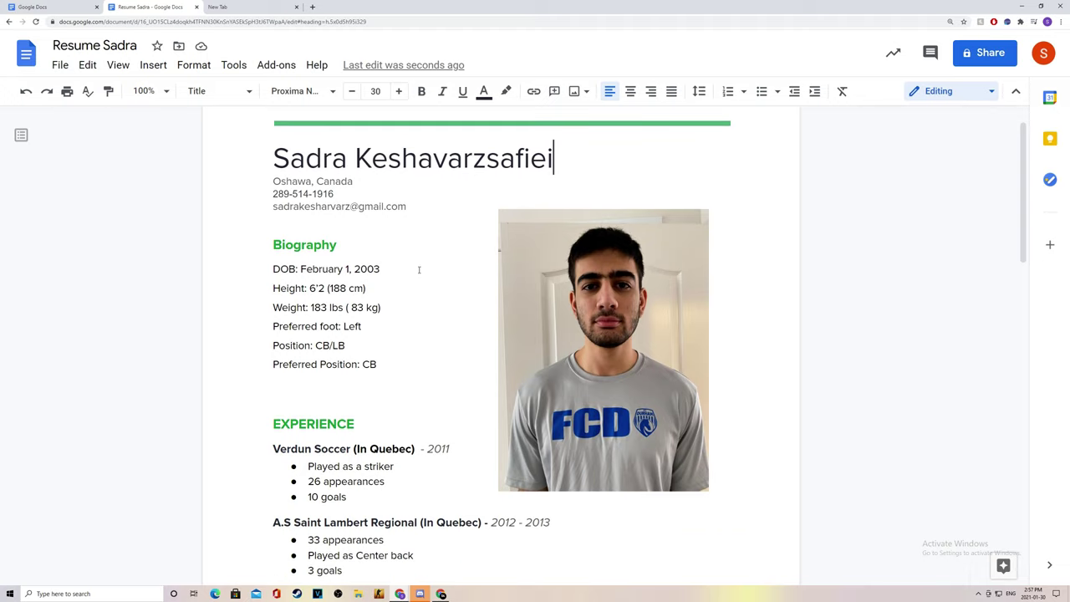
{"action": "scroll", "coordinate": [420, 270], "scroll_direction": "down", "scroll_amount": 6}
{"action": "scroll", "coordinate": [419, 269], "scroll_direction": "down", "scroll_amount": 3}
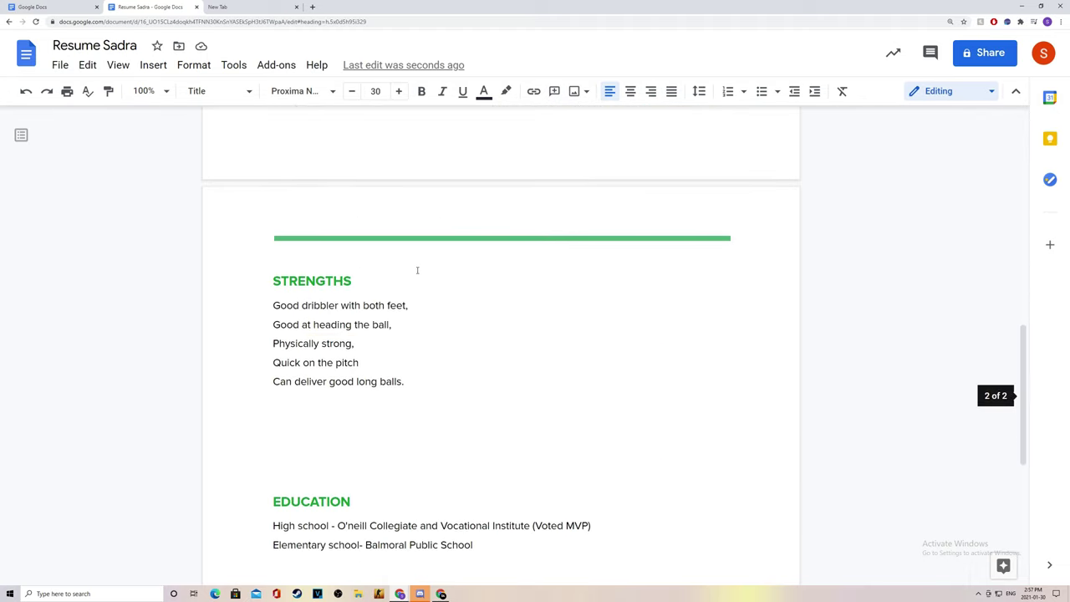